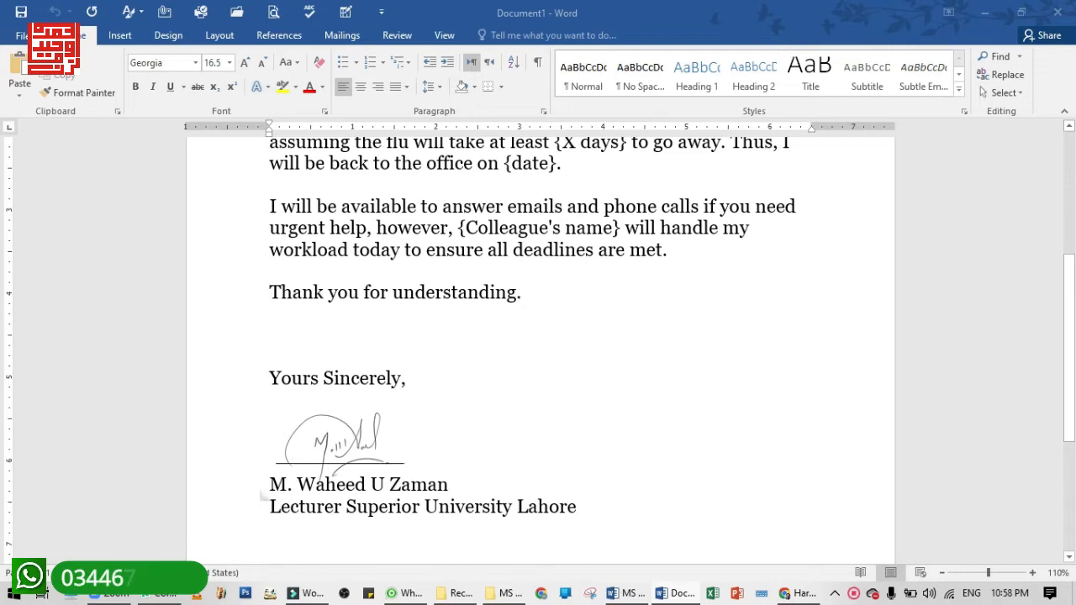
Examine the leave letter's placeholders for the recipient's name, the dates, the number of days and the colleague's name
{"action": "scroll", "coordinate": [521, 304], "scroll_direction": "up", "scroll_amount": 3}
{"action": "scroll", "coordinate": [521, 303], "scroll_direction": "up", "scroll_amount": 1}
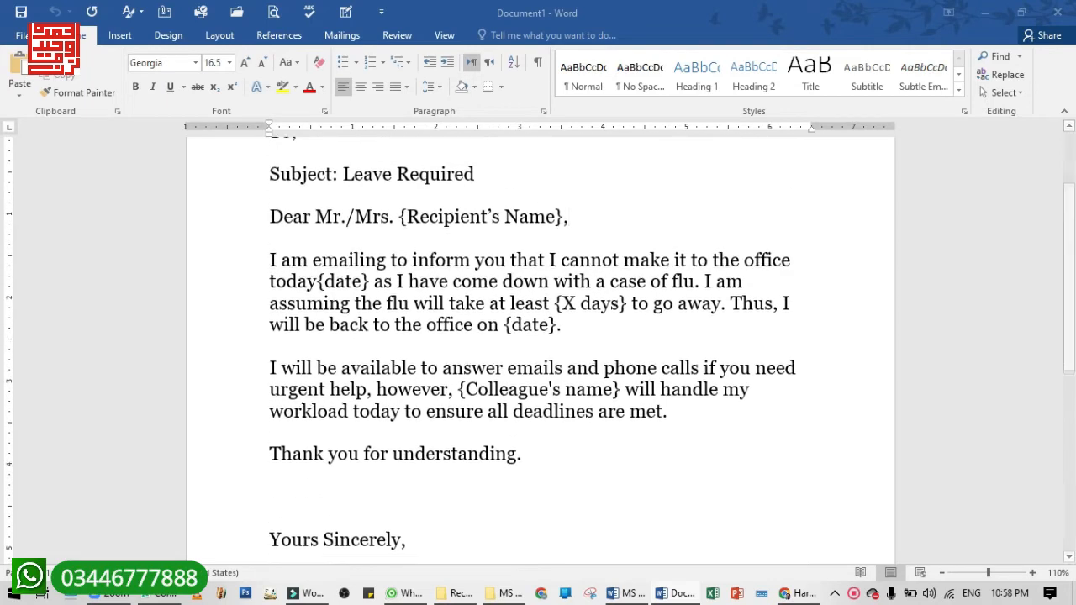
{"action": "left_click", "coordinate": [1034, 573]}
{"action": "left_click", "coordinate": [1033, 573]}
{"action": "left_click", "coordinate": [1034, 573]}
{"action": "left_click", "coordinate": [1034, 573]}
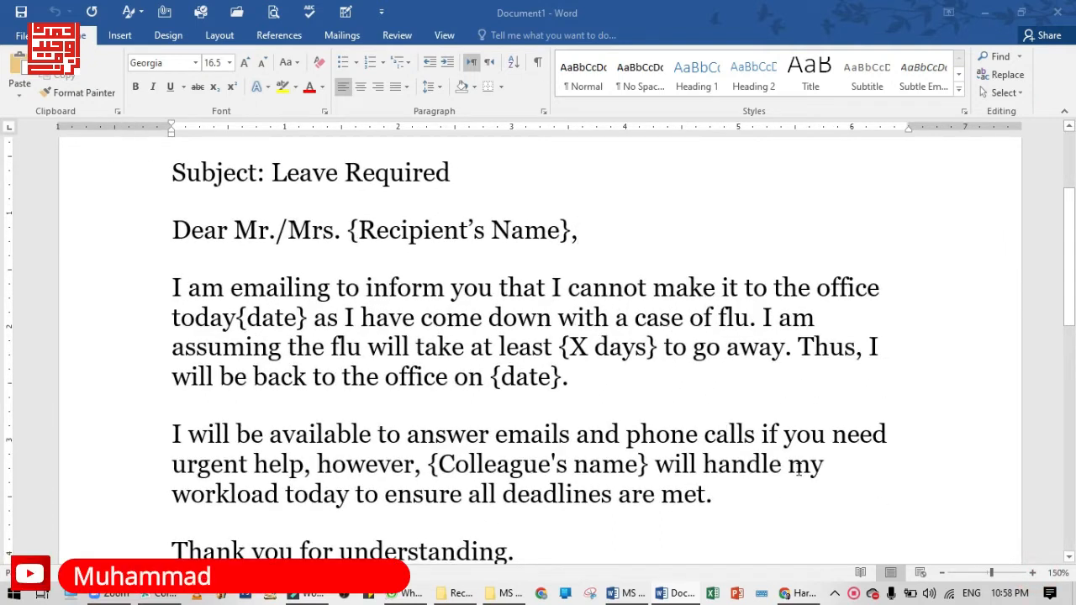
{"action": "scroll", "coordinate": [798, 471], "scroll_direction": "down", "scroll_amount": 1}
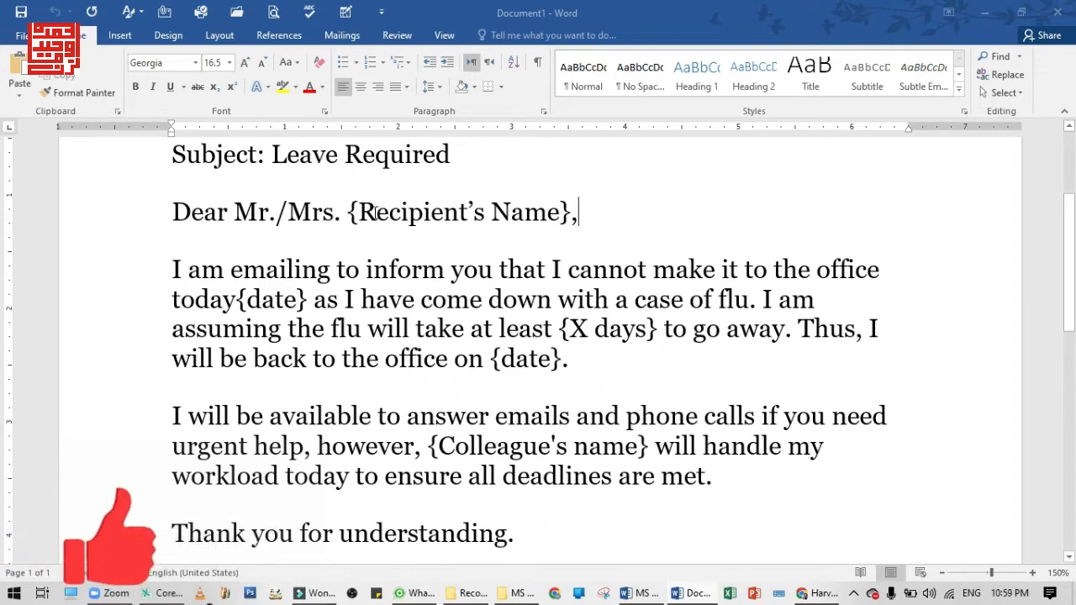
{"action": "left_click_drag", "start_coordinate": [359, 212], "coordinate": [547, 214]}
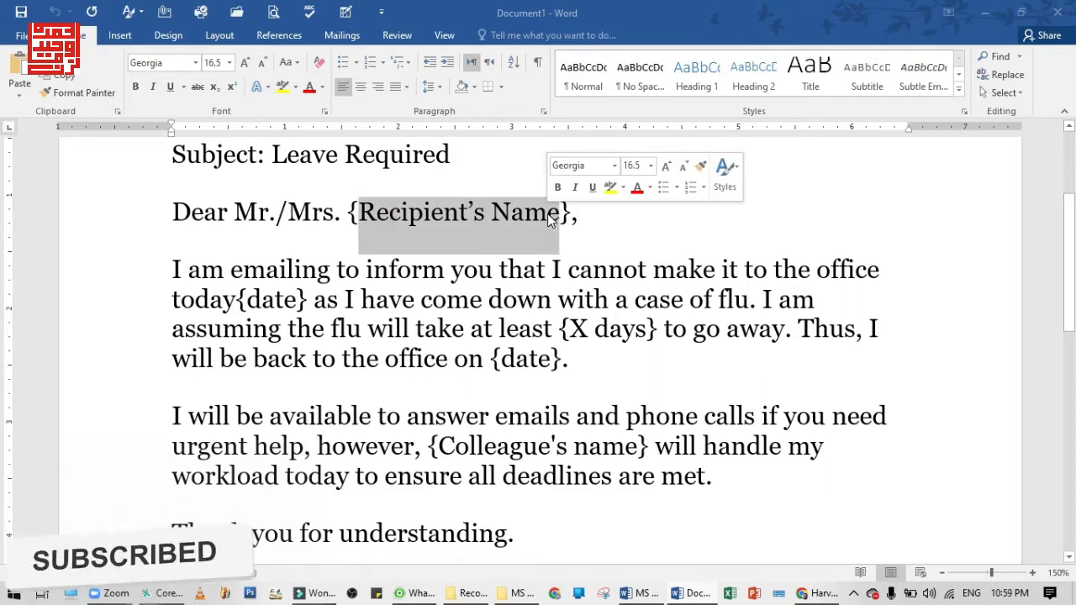
{"action": "left_click", "coordinate": [343, 299]}
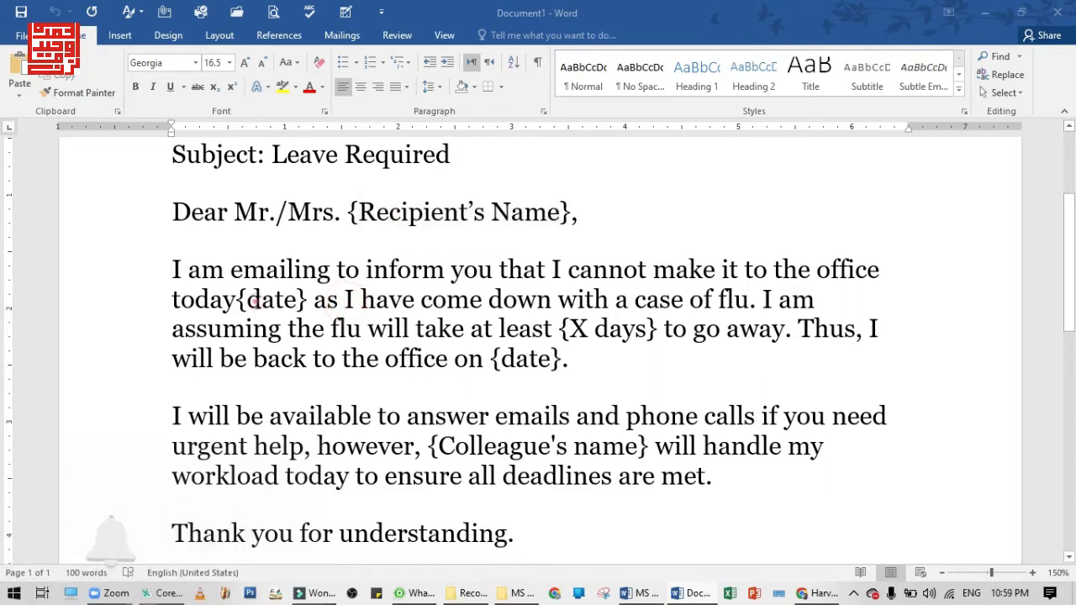
{"action": "left_click_drag", "start_coordinate": [262, 301], "coordinate": [284, 301]}
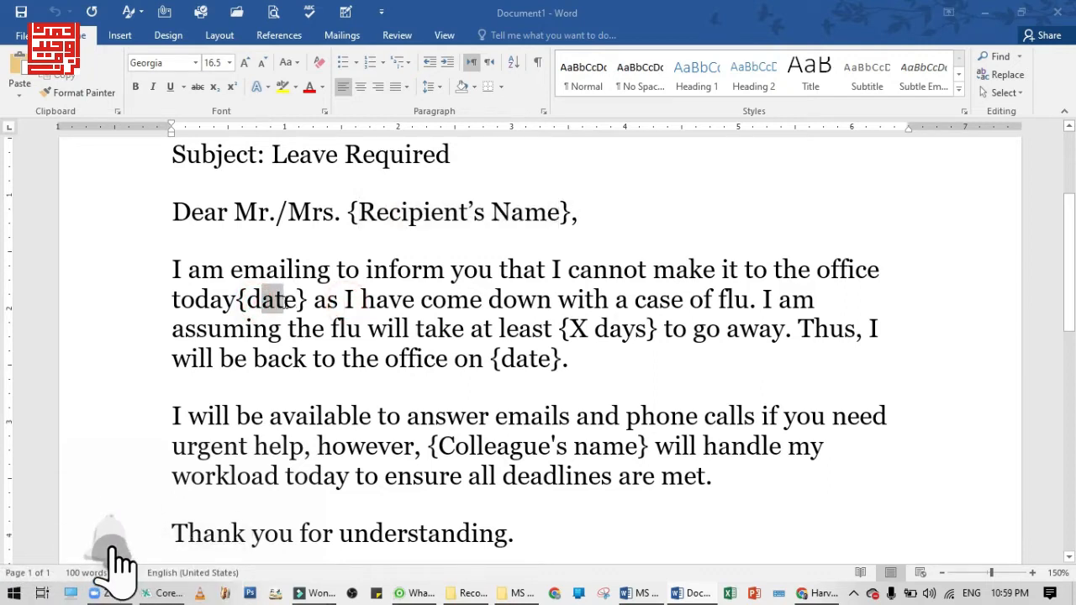
{"action": "left_click_drag", "start_coordinate": [488, 359], "coordinate": [551, 359]}
{"action": "left_click", "coordinate": [553, 361]}
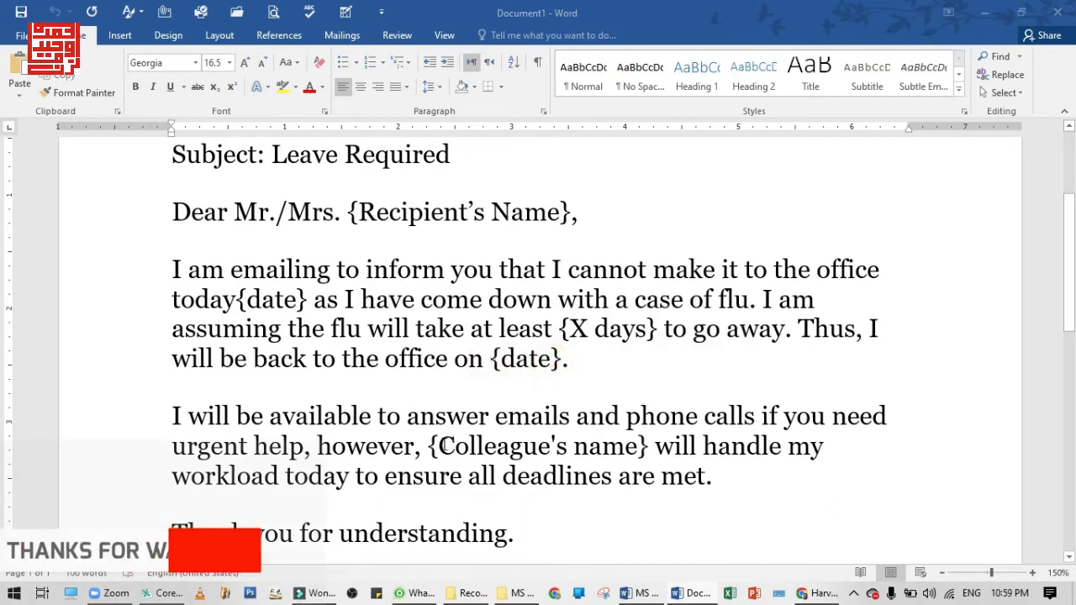
{"action": "left_click_drag", "start_coordinate": [438, 445], "coordinate": [630, 449]}
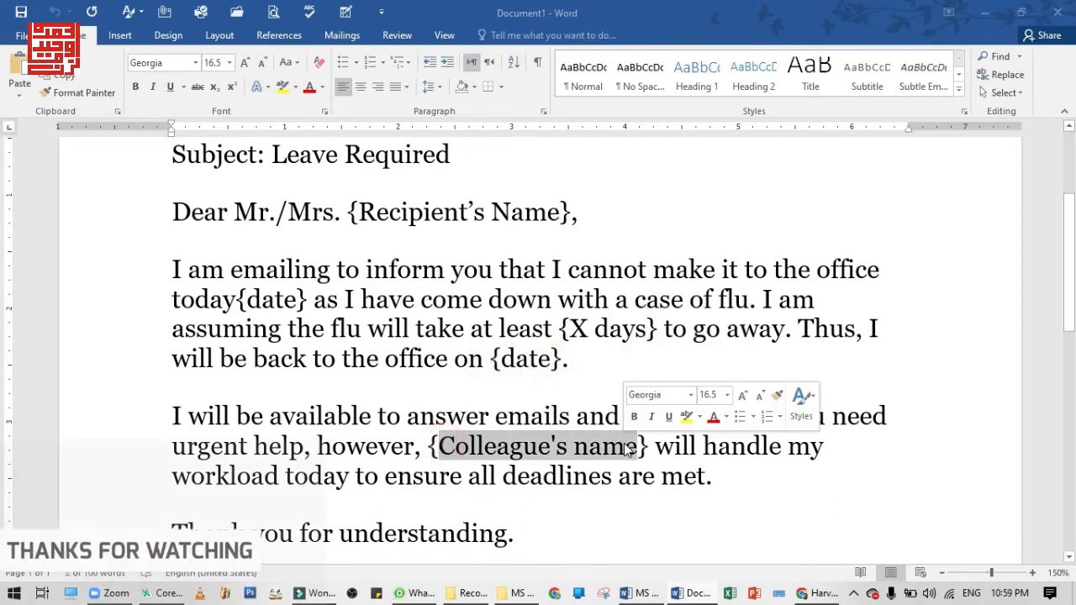
{"action": "left_click", "coordinate": [554, 447]}
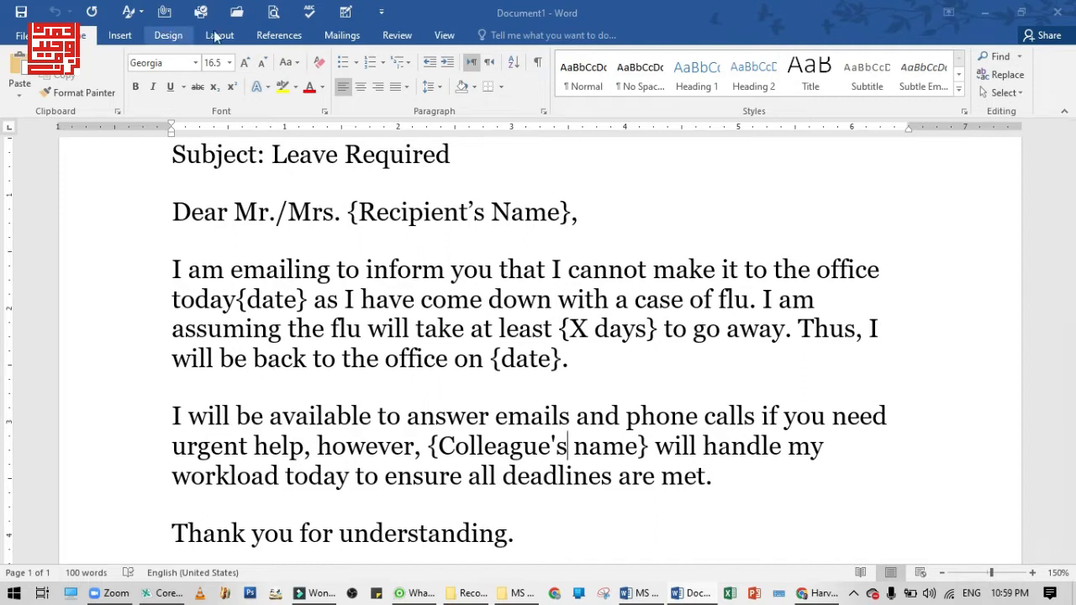
Open the Restrict Editing settings and select all five bracketed placeholders in the letter together
{"action": "left_click", "coordinate": [396, 36]}
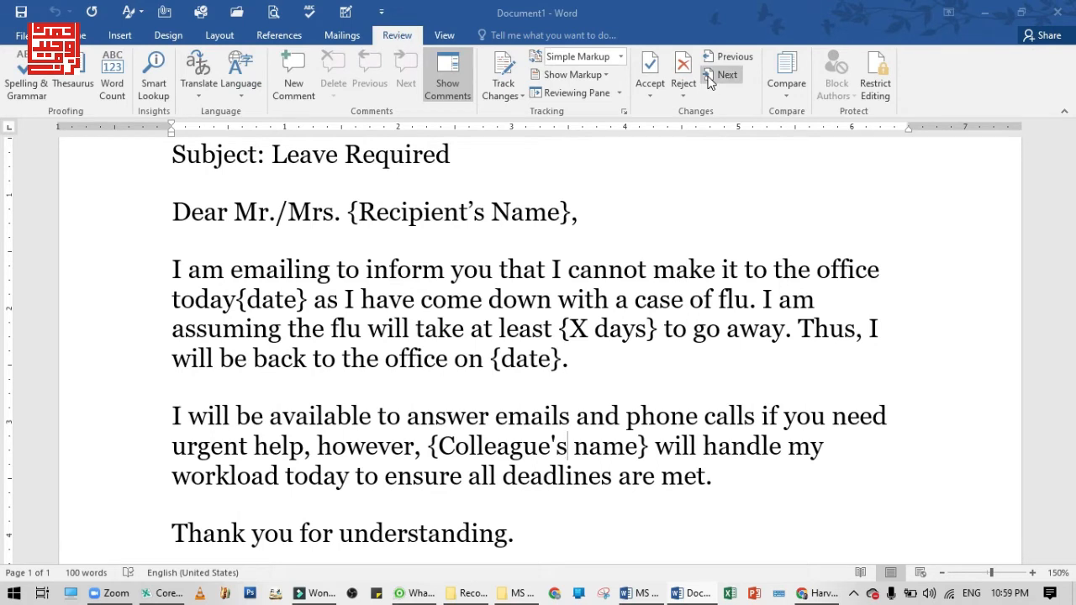
{"action": "left_click", "coordinate": [875, 90]}
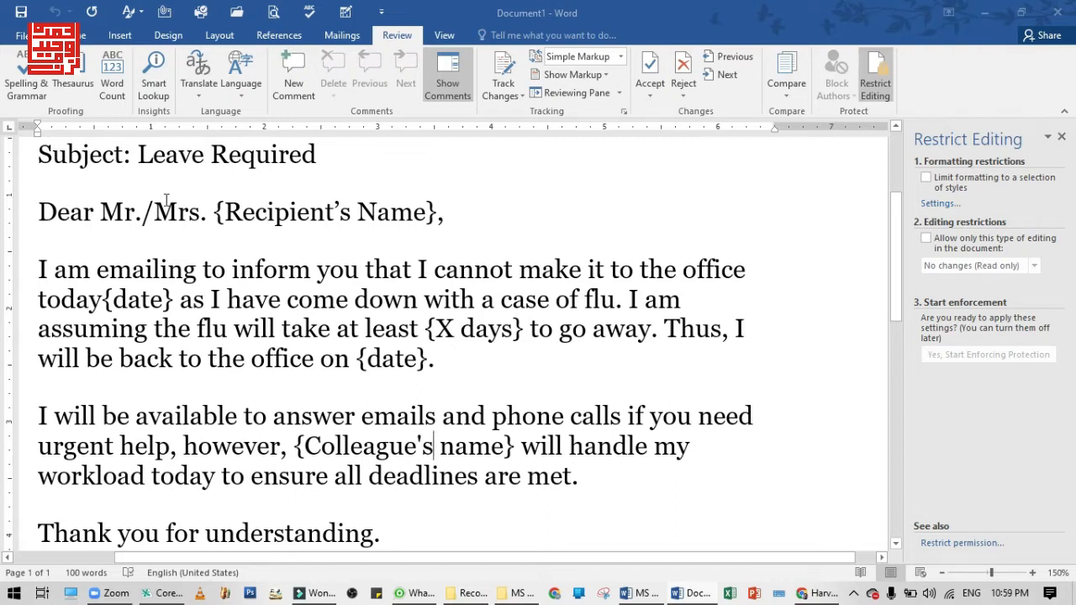
{"action": "left_click_drag", "start_coordinate": [215, 208], "coordinate": [433, 216]}
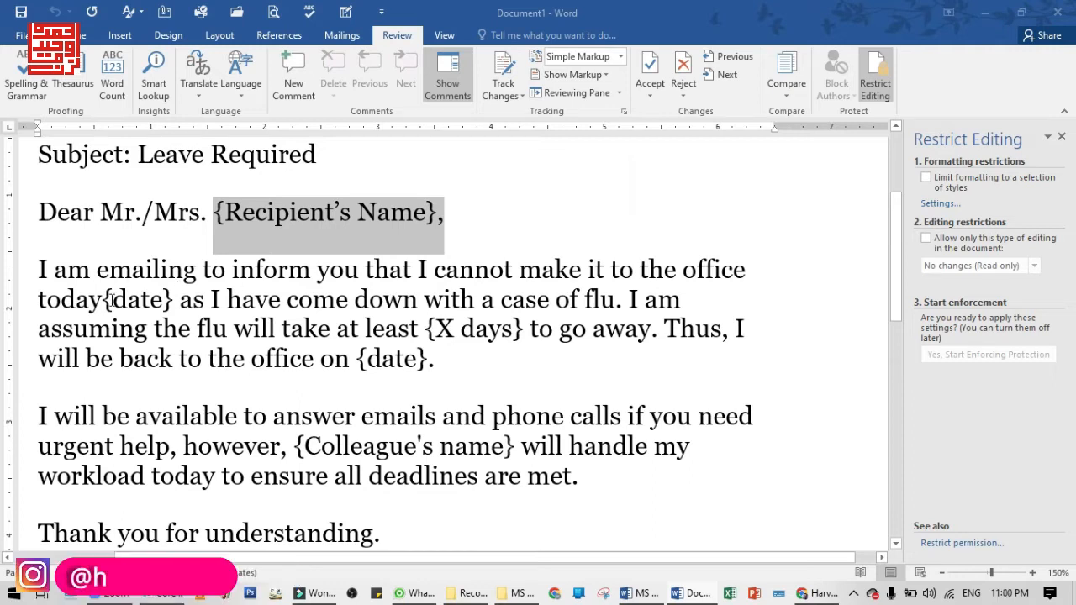
{"action": "left_click_drag", "start_coordinate": [103, 300], "coordinate": [178, 300]}
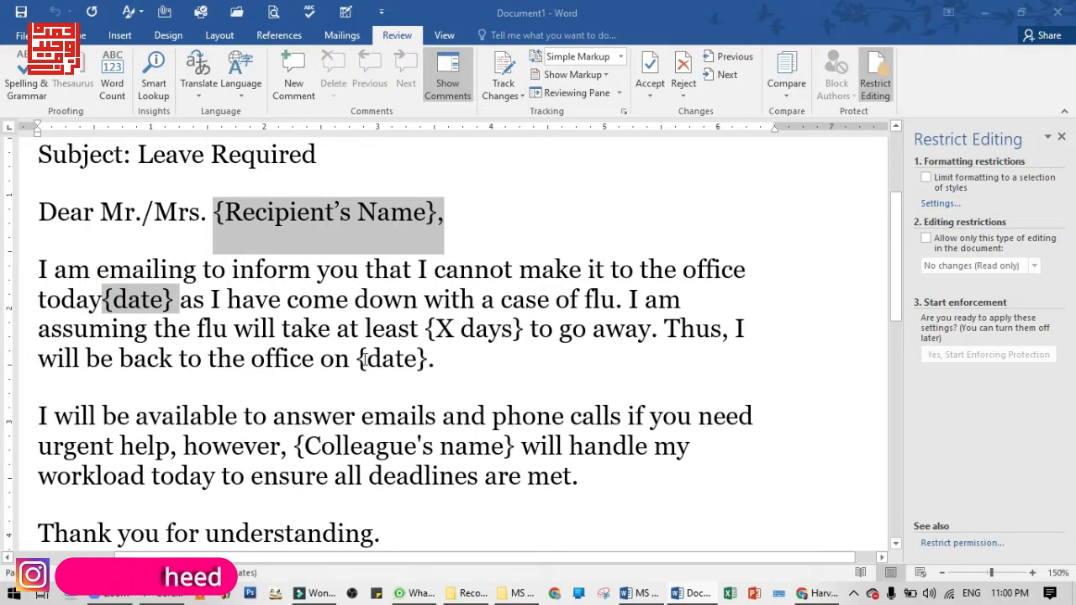
{"action": "left_click_drag", "start_coordinate": [356, 359], "coordinate": [435, 360]}
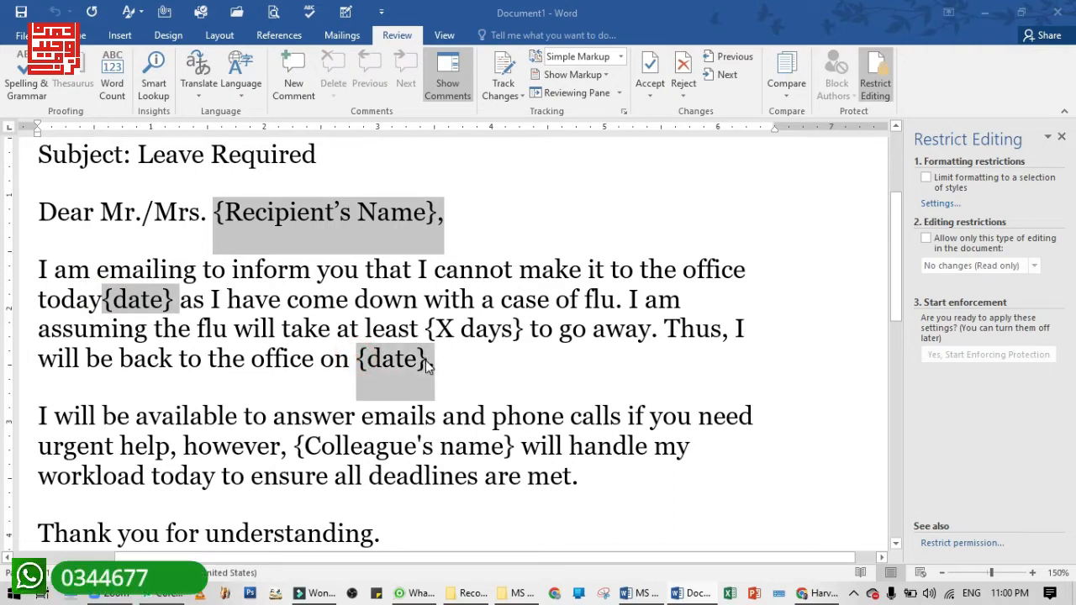
{"action": "left_click_drag", "start_coordinate": [294, 446], "coordinate": [515, 451]}
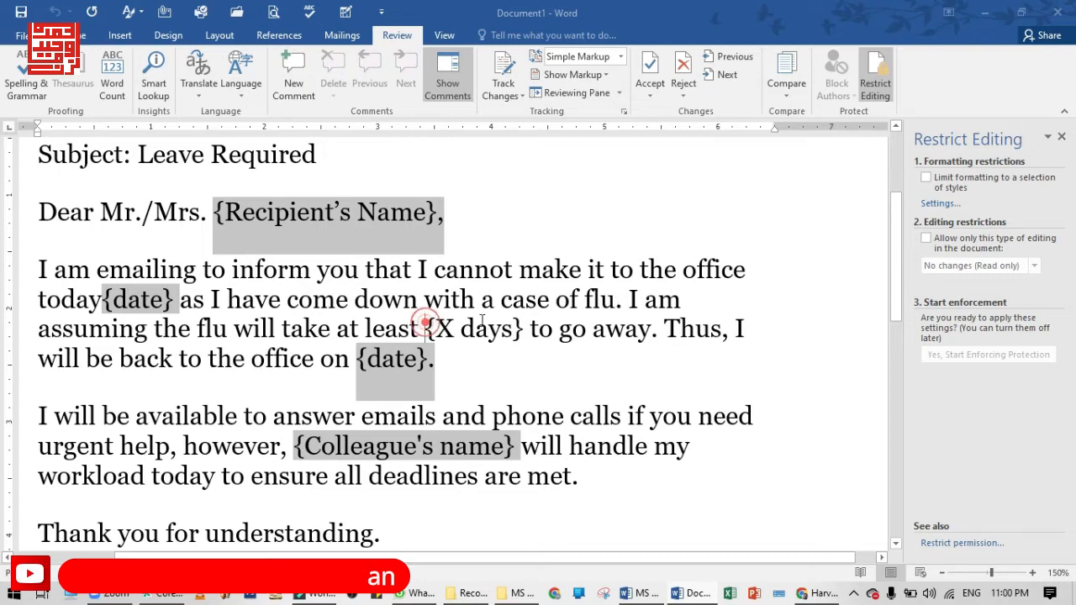
{"action": "left_click_drag", "start_coordinate": [426, 328], "coordinate": [522, 330]}
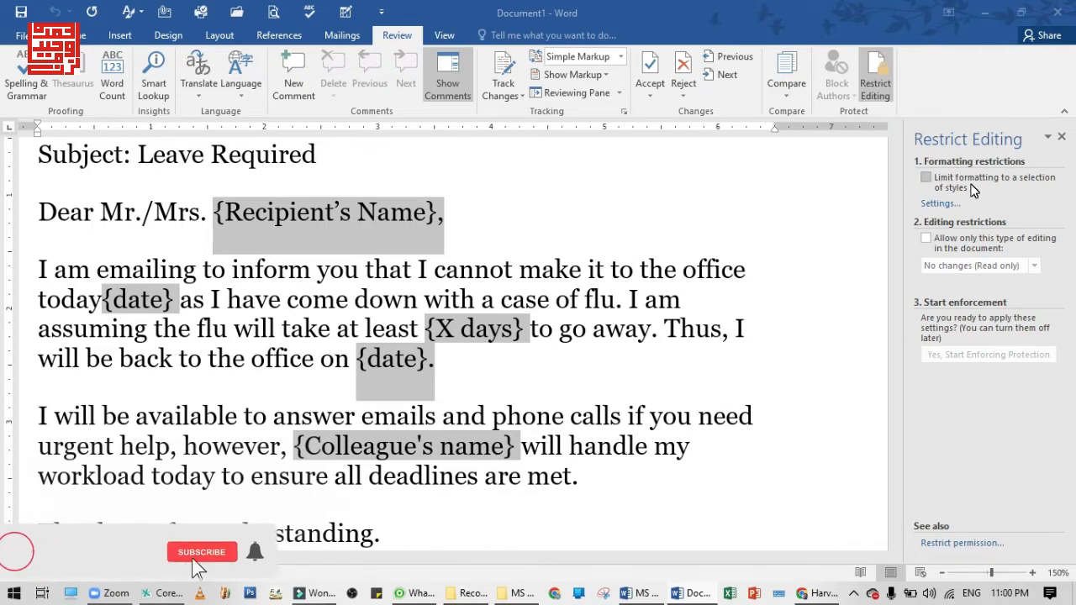
Limit formatting to a selection of styles and restrict editing of the document to No changes (Read only)
{"action": "left_click", "coordinate": [929, 179]}
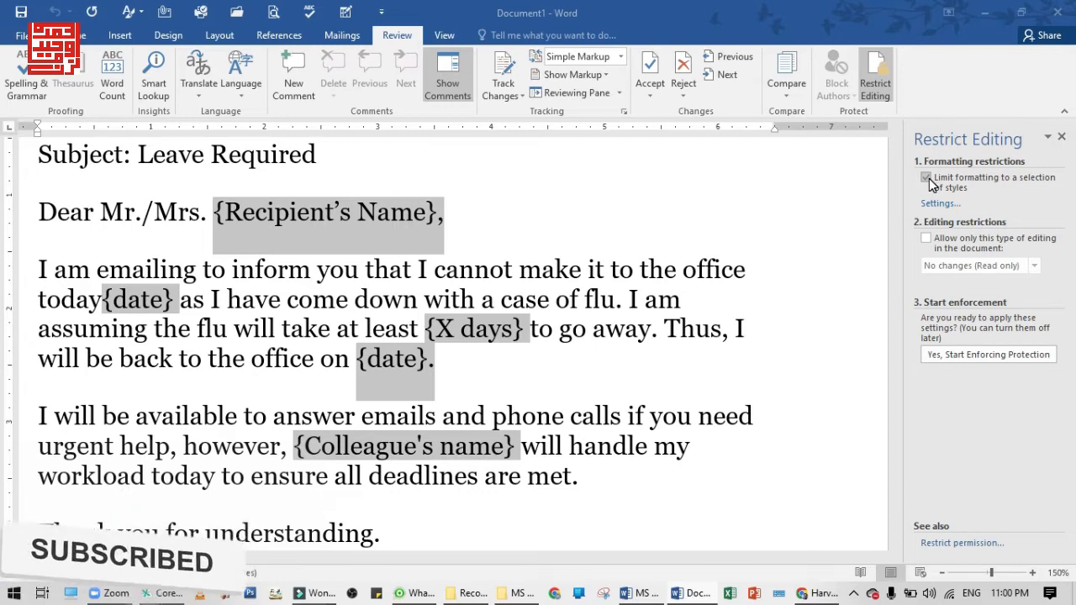
{"action": "left_click", "coordinate": [926, 179]}
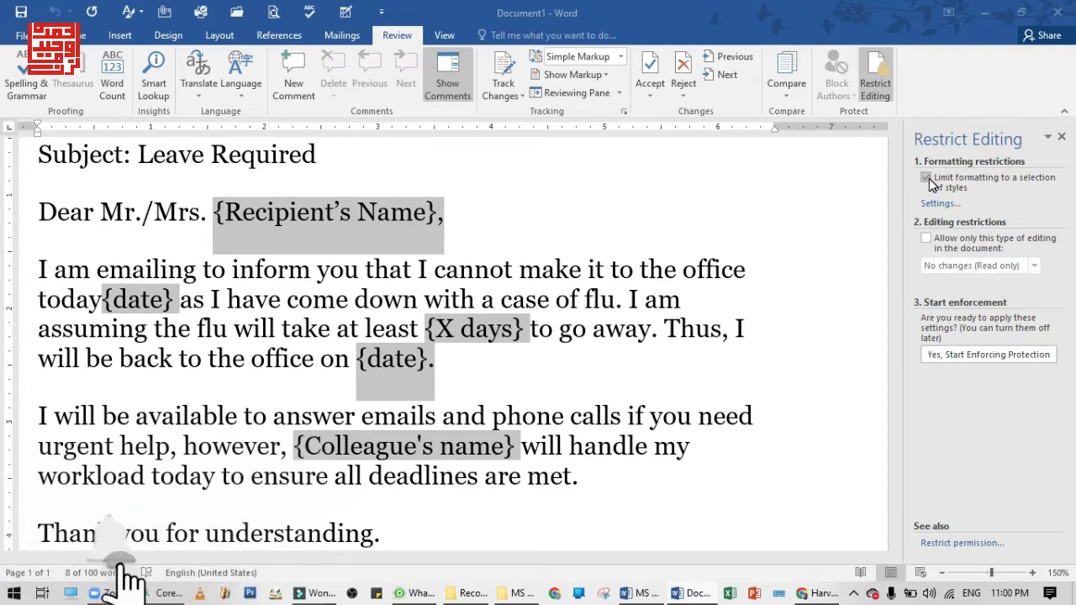
{"action": "left_click", "coordinate": [928, 239]}
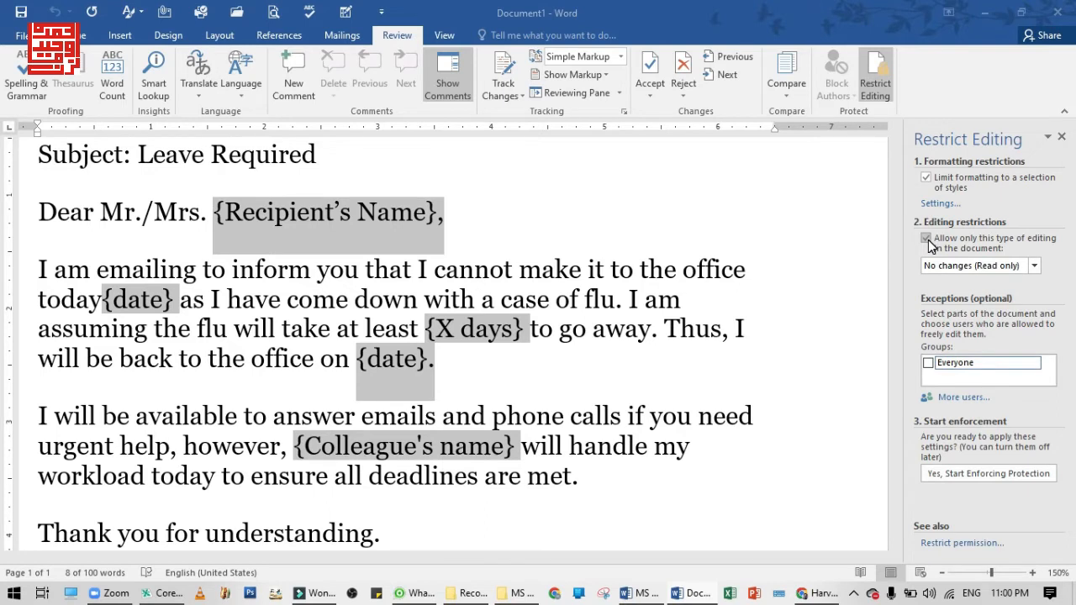
{"action": "left_click", "coordinate": [1034, 265]}
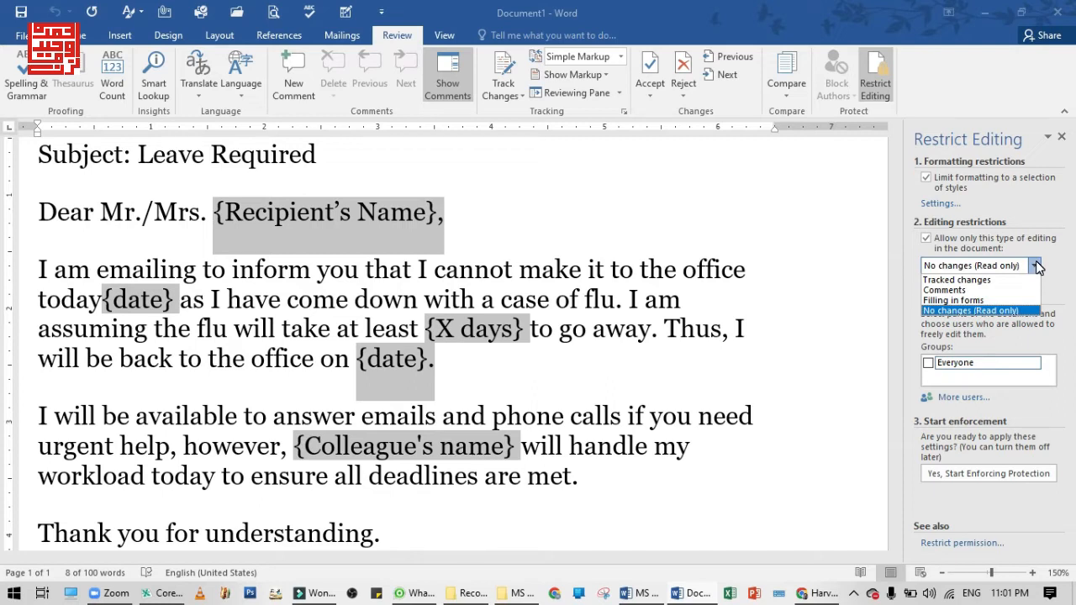
{"action": "left_click", "coordinate": [1005, 311]}
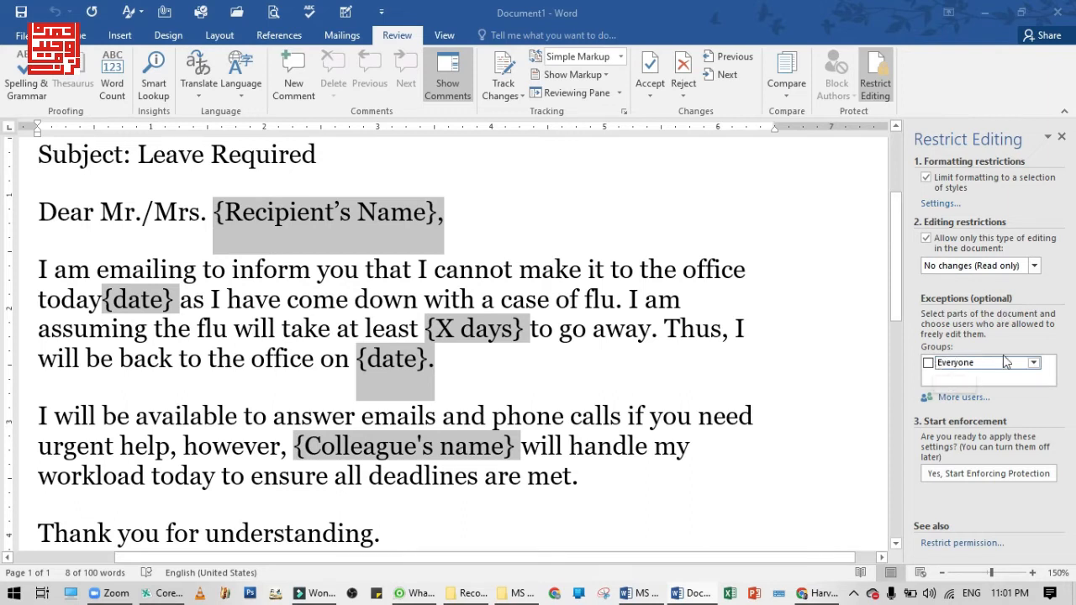
Make the selected placeholders an editing exception for Everyone and start enforcing protection with a new password, entered and confirmed
{"action": "left_click", "coordinate": [1032, 364]}
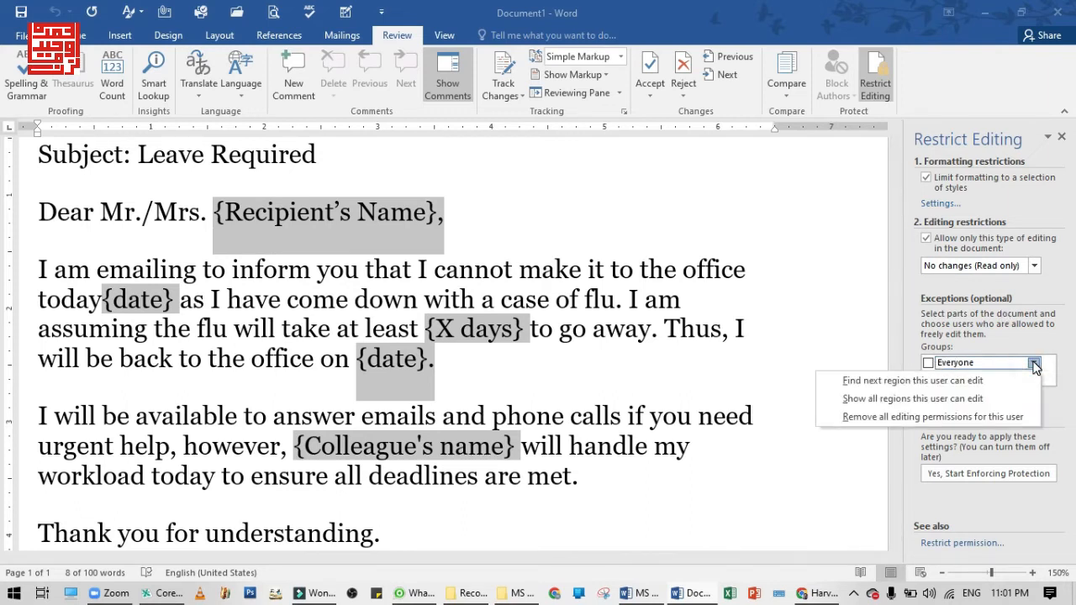
{"action": "left_click", "coordinate": [927, 362]}
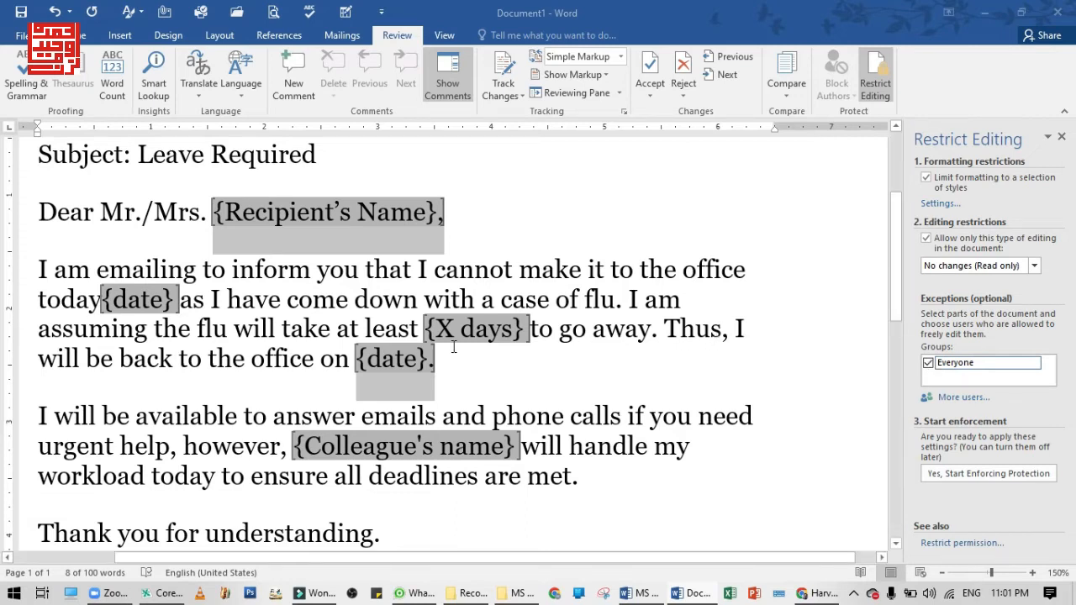
{"action": "left_click", "coordinate": [975, 476]}
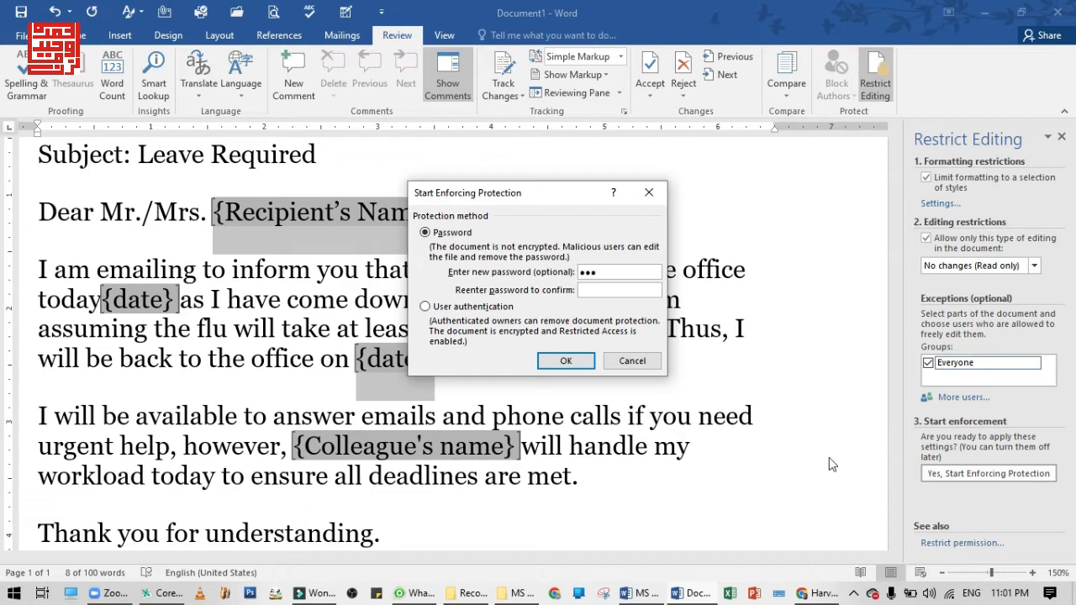
{"action": "left_click", "coordinate": [589, 291]}
{"action": "left_click", "coordinate": [547, 359]}
Compare the editing permissions of the locked body text with those of the {X days} placeholder
{"action": "left_click", "coordinate": [583, 340]}
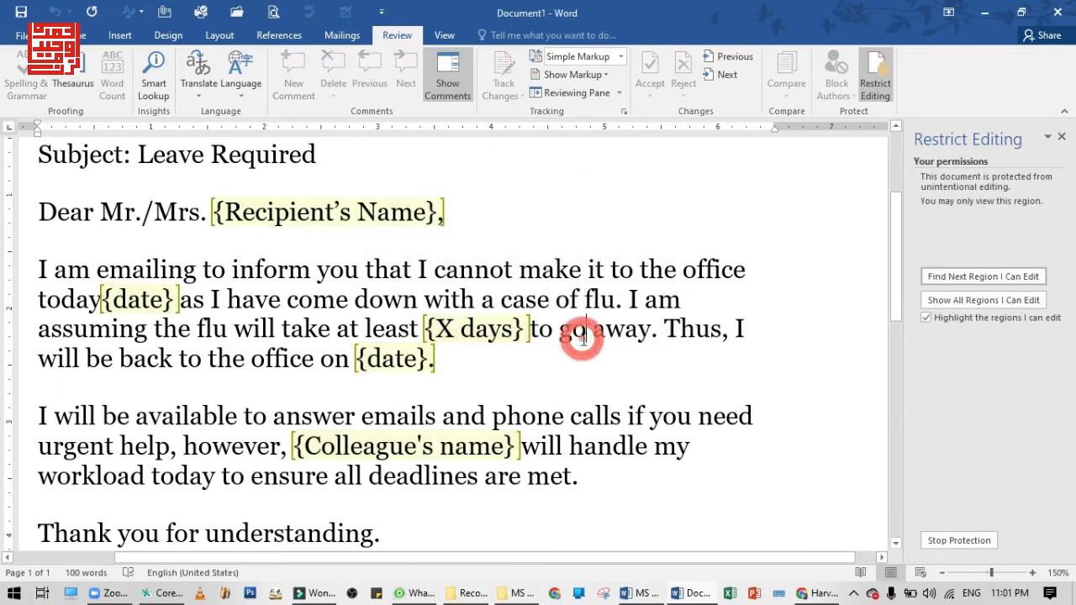
{"action": "left_click", "coordinate": [455, 332]}
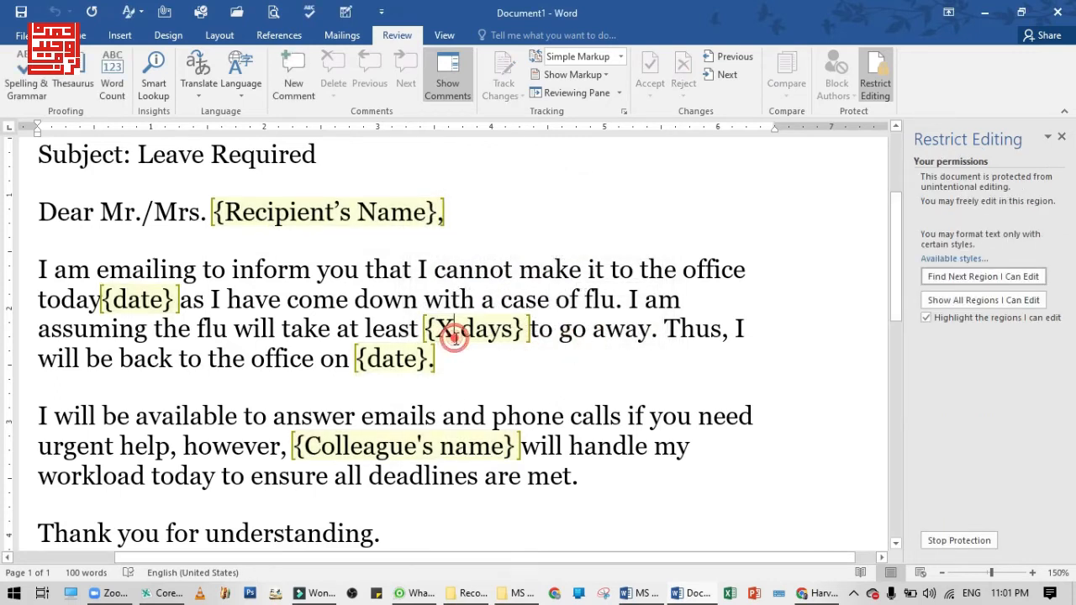
{"action": "left_click", "coordinate": [351, 332]}
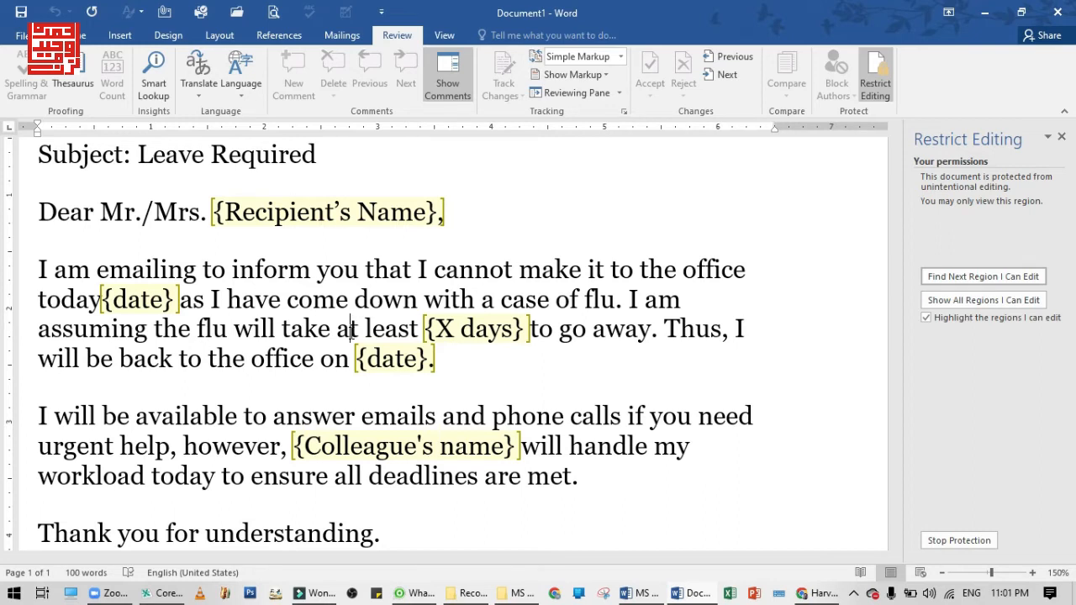
{"action": "left_click", "coordinate": [351, 329]}
{"action": "left_click", "coordinate": [292, 332]}
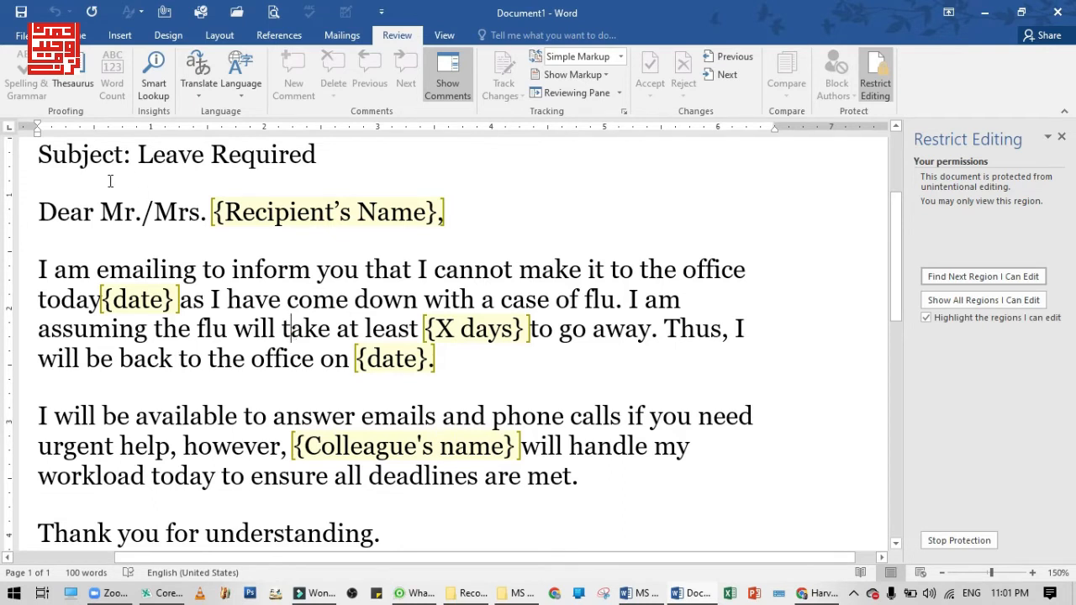
Check the formatting options for the locked first paragraph and try to delete a character in it
{"action": "left_click", "coordinate": [67, 35]}
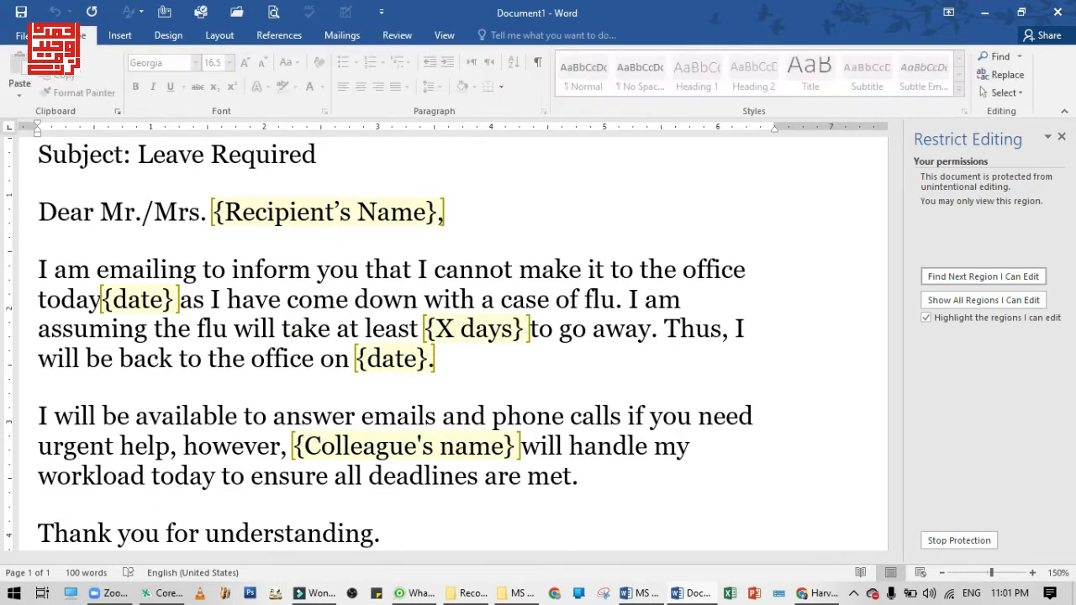
{"action": "left_click", "coordinate": [588, 268]}
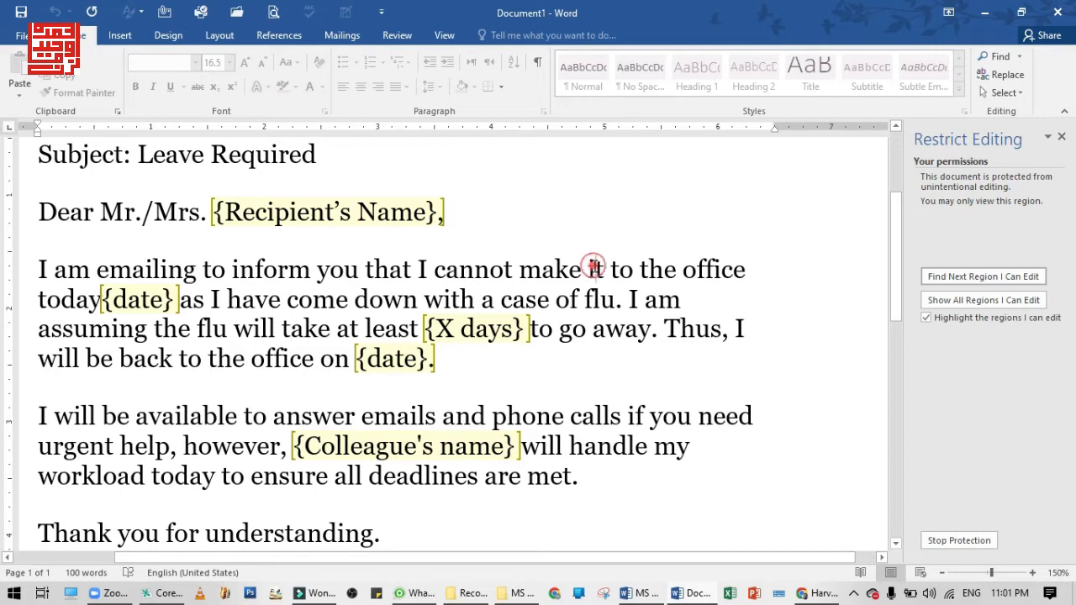
{"action": "left_click", "coordinate": [271, 296]}
{"action": "double_click", "coordinate": [336, 300]}
{"action": "left_click", "coordinate": [335, 300]}
{"action": "left_click", "coordinate": [363, 303]}
{"action": "key", "text": "BackSpace"}
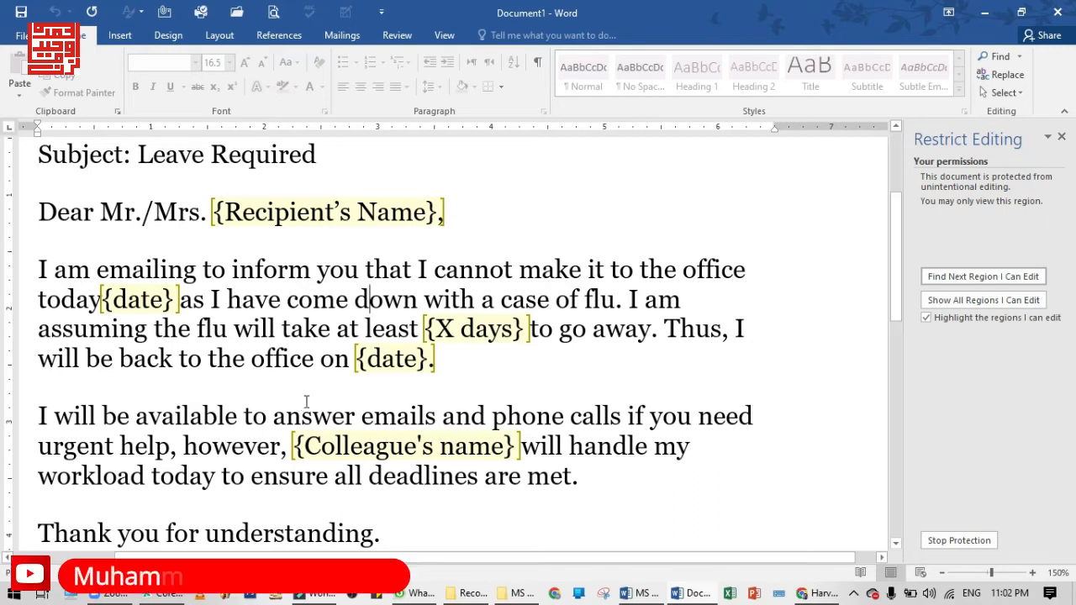
Replace the word "date" inside the braces of the return-to-office placeholder with 18/7/2022
{"action": "left_click", "coordinate": [409, 360]}
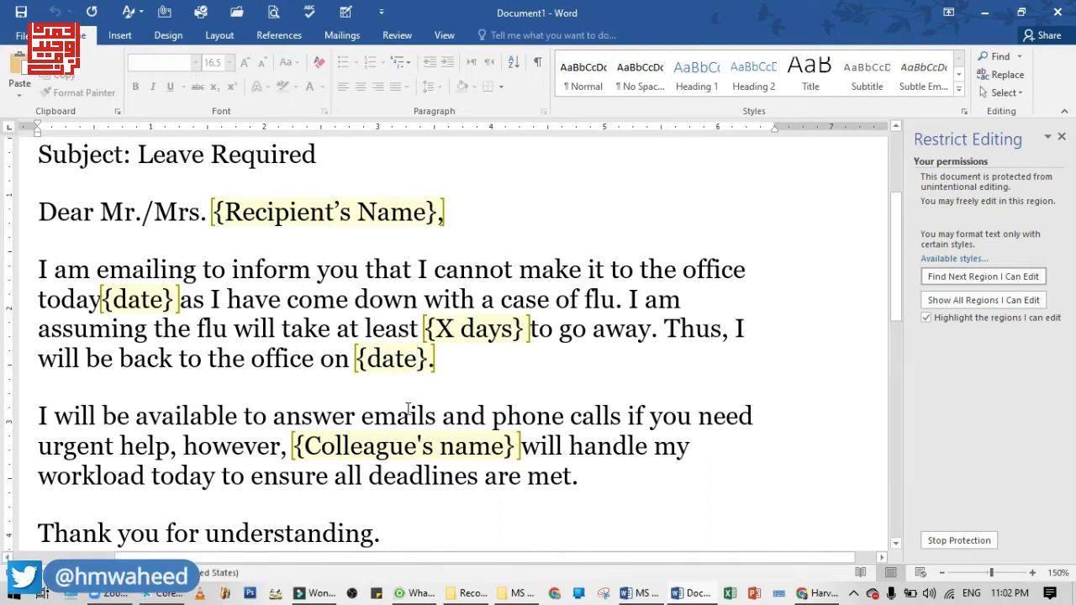
{"action": "key", "text": "BackSpace"}
{"action": "key", "text": "BackSpace"}
{"action": "key", "text": "BackSpace"}
{"action": "key", "text": "BackSpace"}
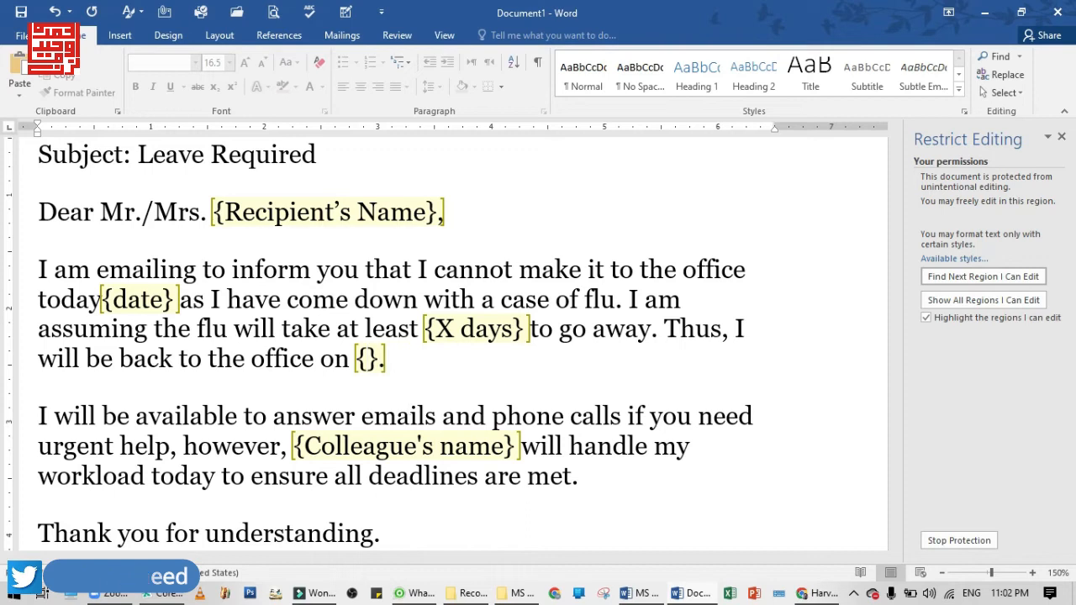
{"action": "type", "text": "18/7/"}
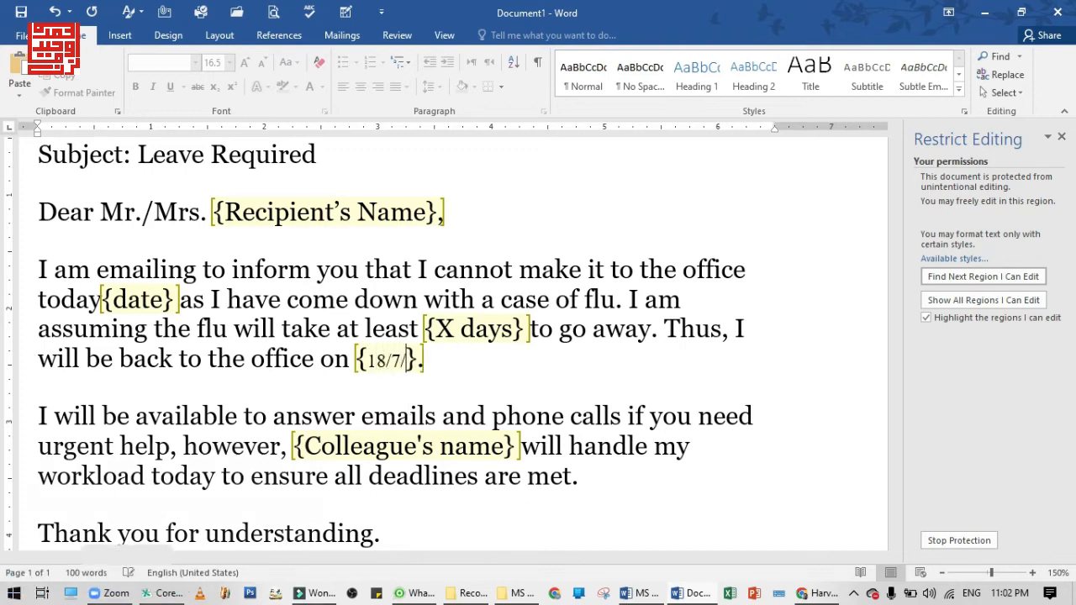
{"action": "type", "text": "2022"}
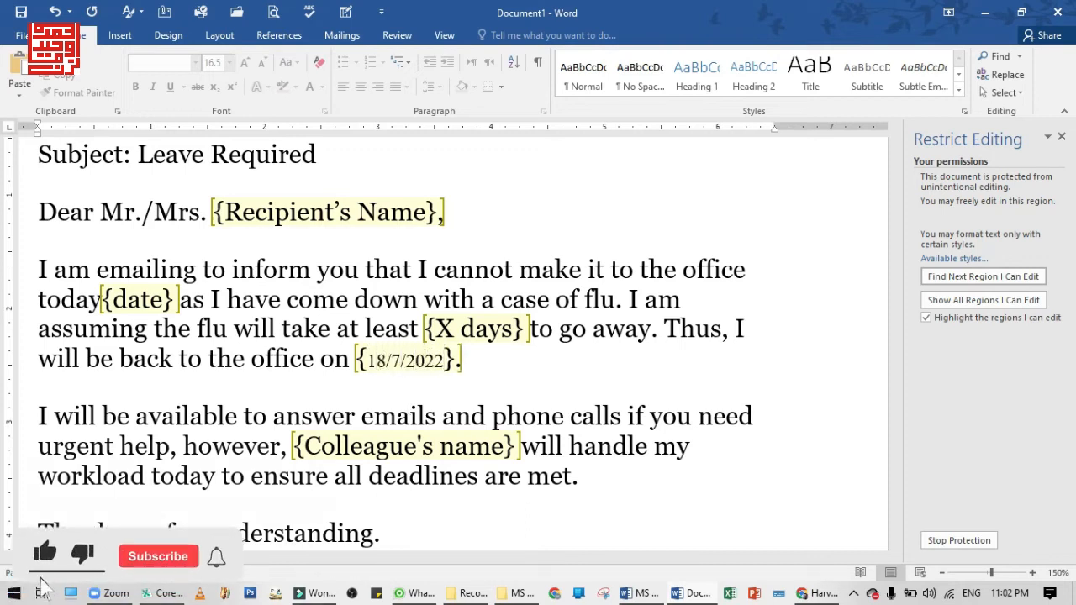
Compare the editing permissions of the locked body text with those of the filled-in return-to-office date placeholder
{"action": "left_click", "coordinate": [350, 328]}
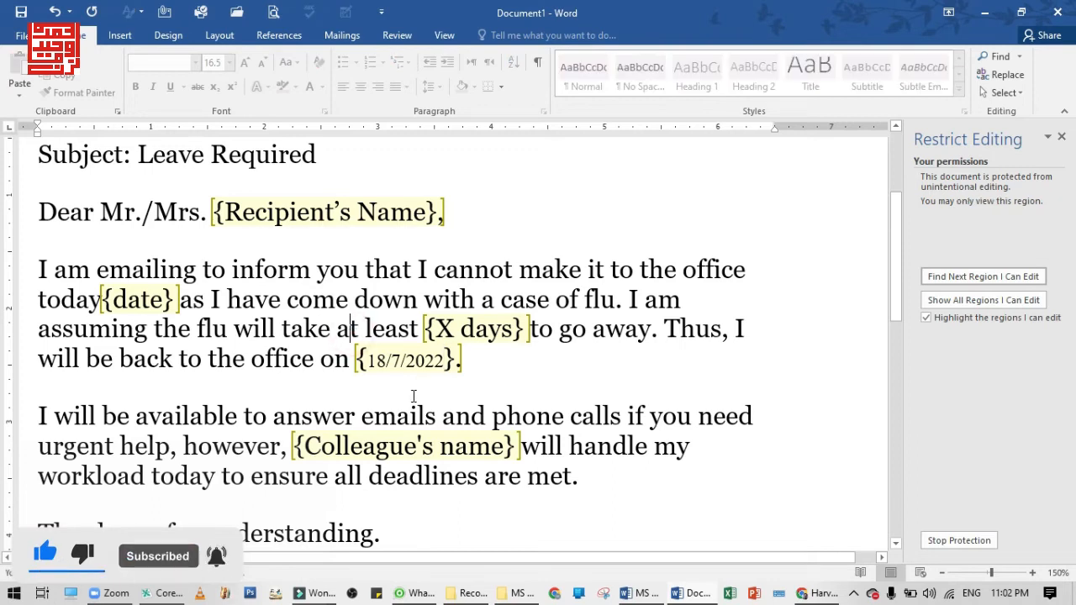
{"action": "left_click", "coordinate": [435, 359]}
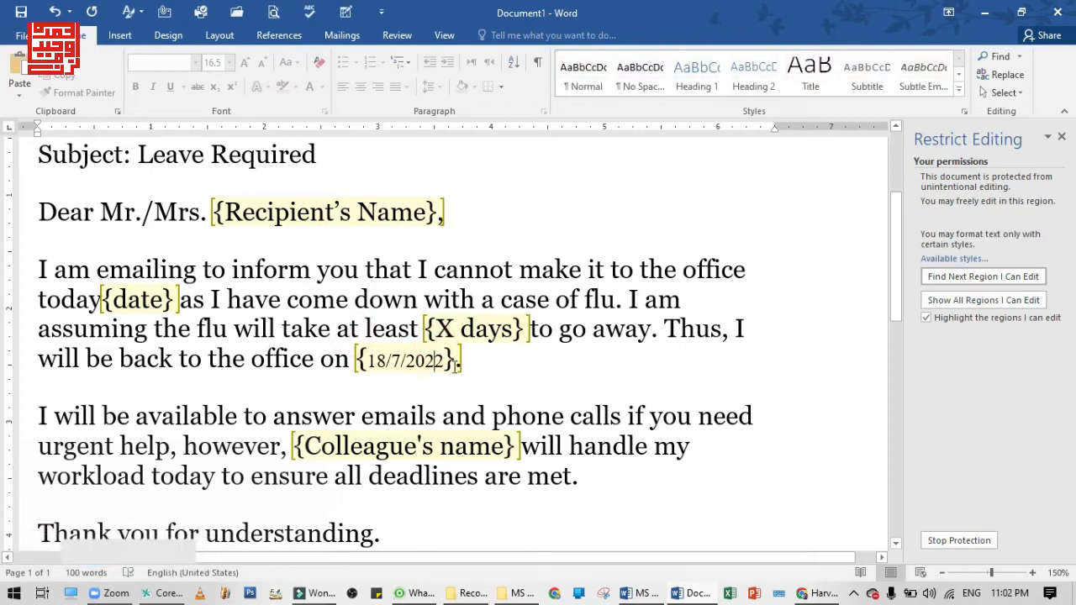
{"action": "left_click_drag", "start_coordinate": [461, 365], "coordinate": [362, 367]}
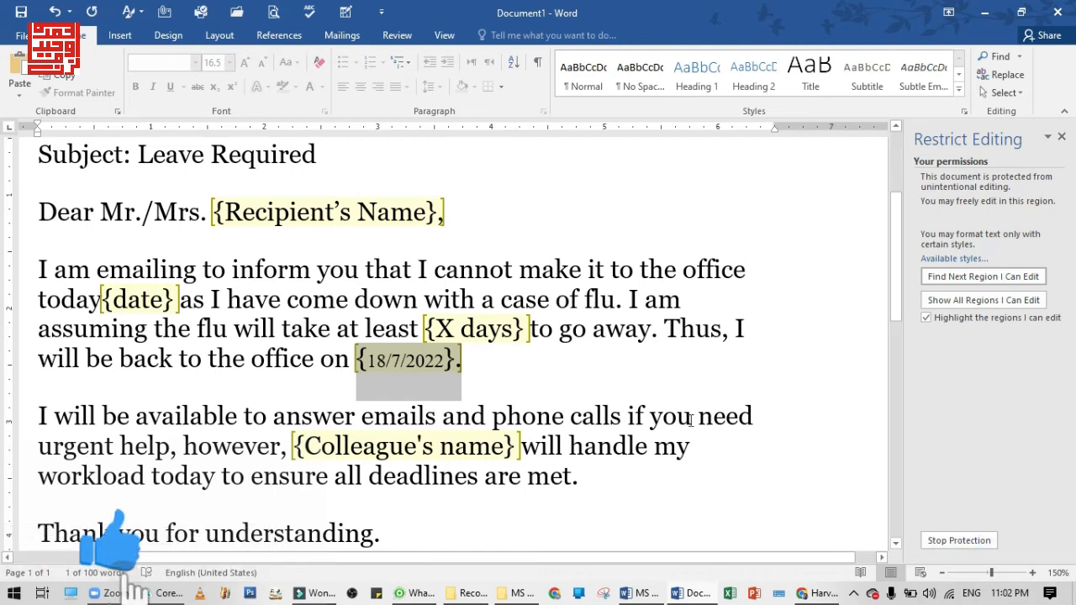
{"action": "left_click", "coordinate": [231, 439]}
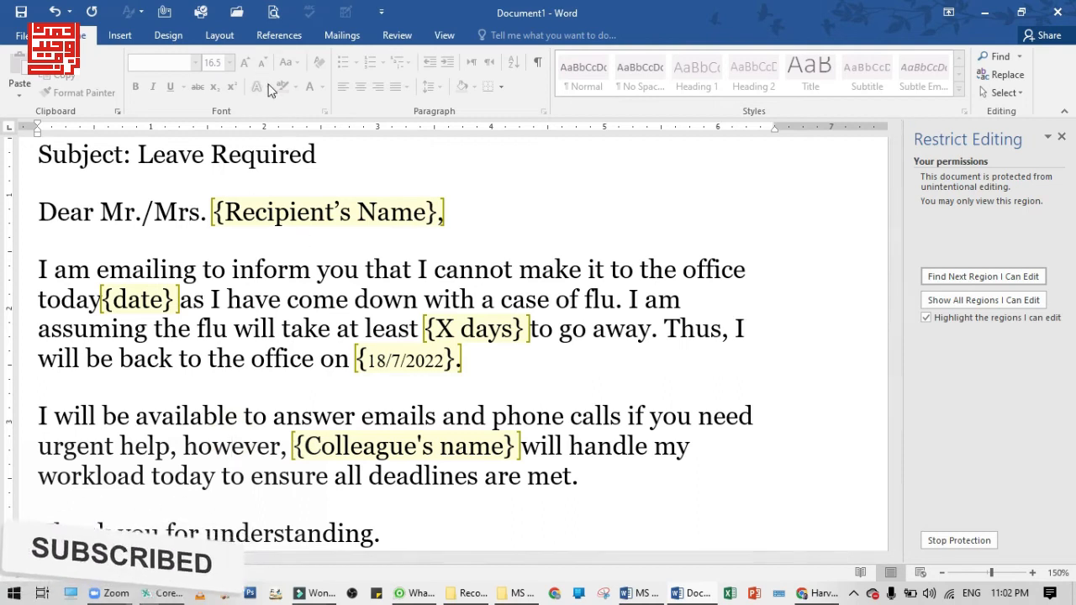
Check which font formatting options are available in the locked first paragraph and in the recipient's name and {date} placeholders
{"action": "left_click", "coordinate": [313, 296]}
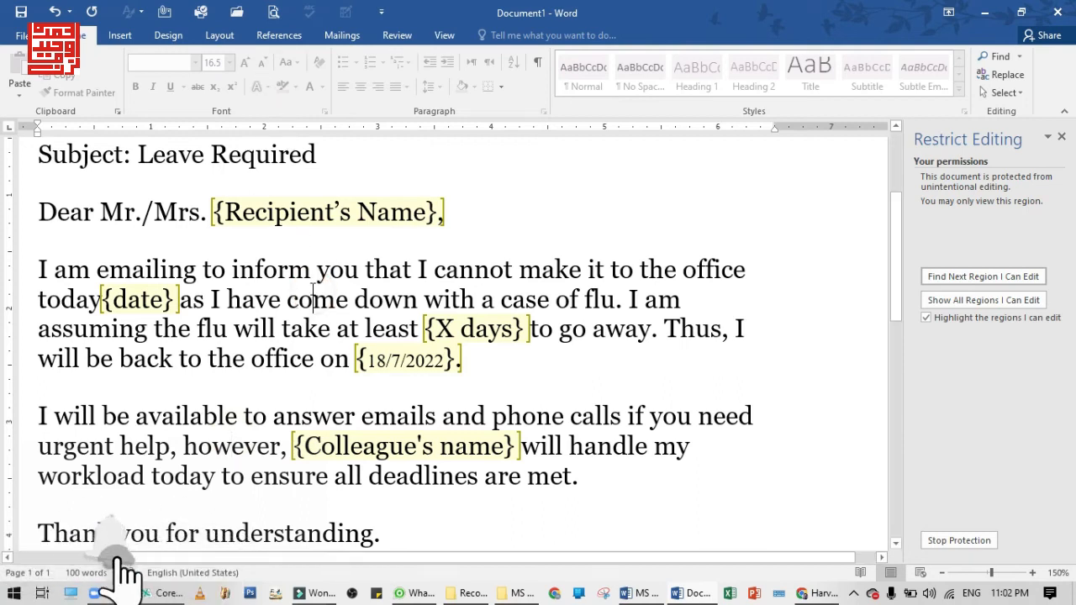
{"action": "left_click", "coordinate": [175, 88]}
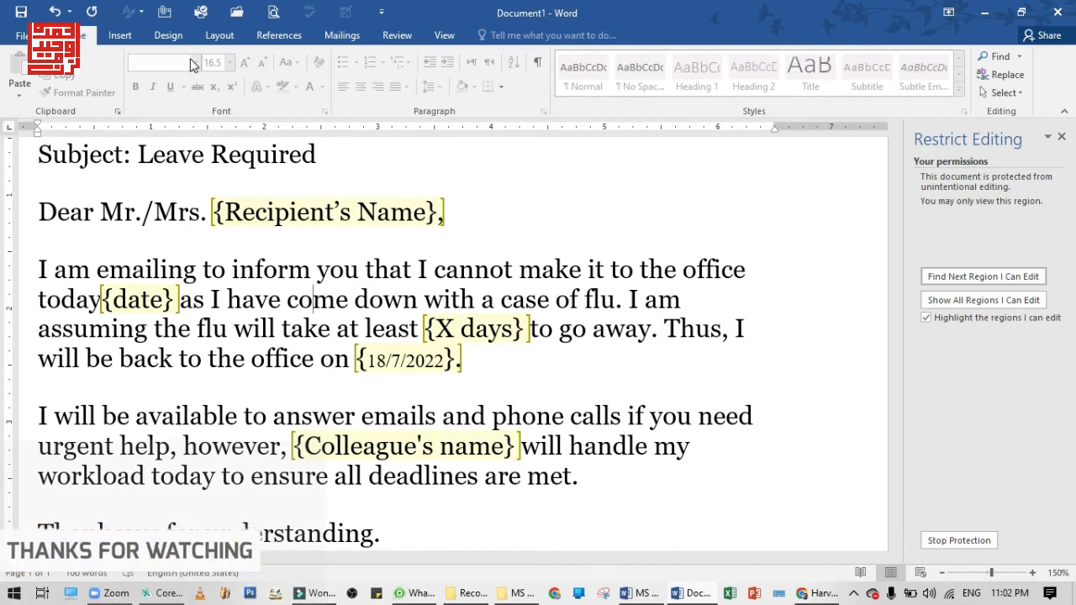
{"action": "left_click", "coordinate": [239, 214]}
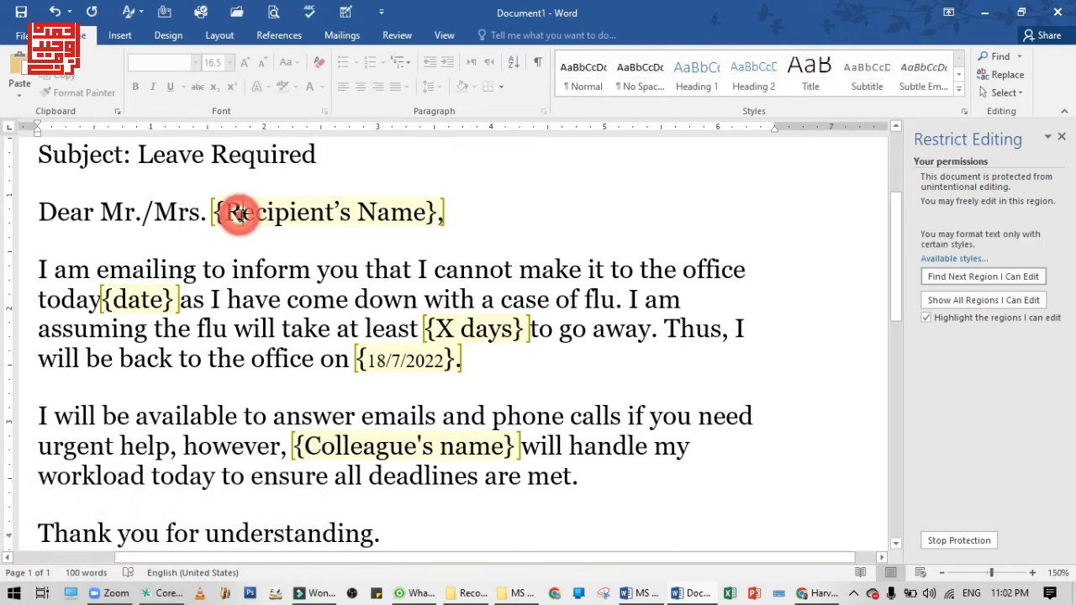
{"action": "left_click", "coordinate": [161, 298]}
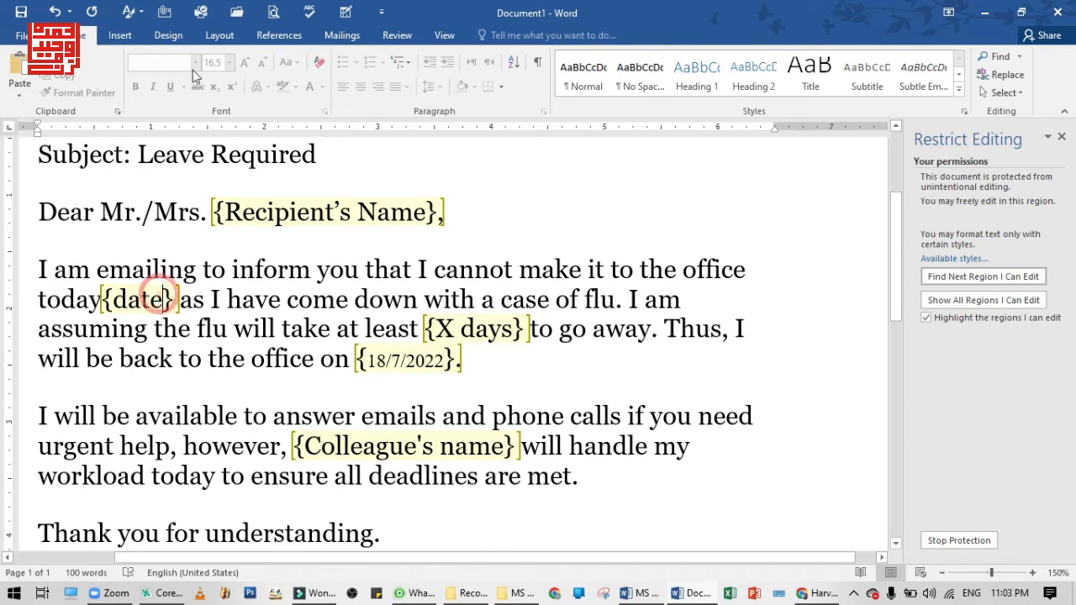
{"action": "left_click", "coordinate": [265, 208]}
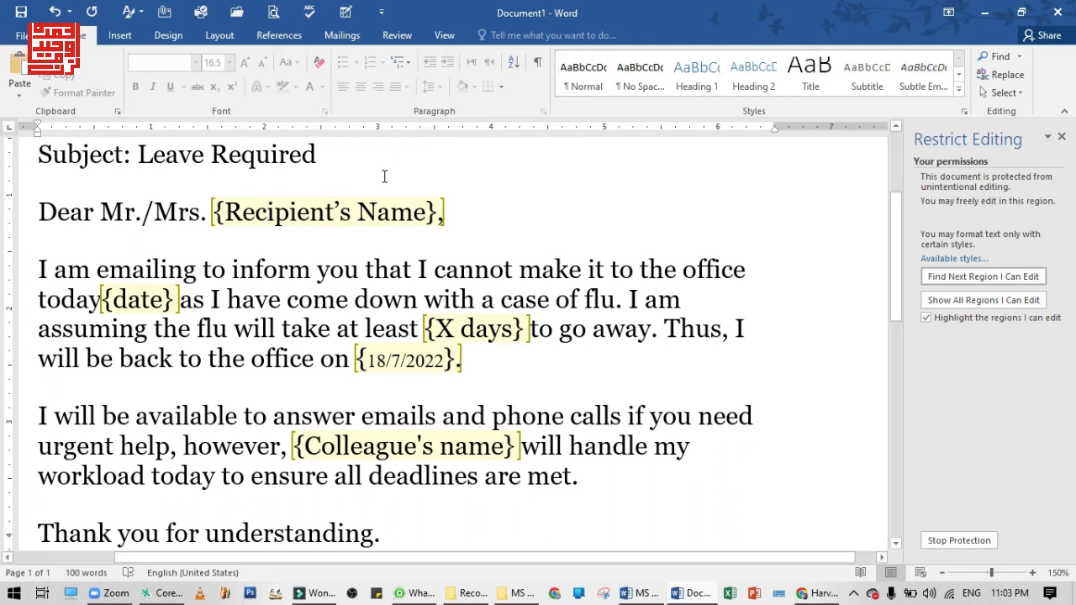
Replace the characters "s N" inside the {Recipient's Name} placeholder with 64646465
{"action": "left_click", "coordinate": [382, 208]}
{"action": "key", "text": "BackSpace"}
{"action": "key", "text": "BackSpace"}
{"action": "key", "text": "BackSpace"}
{"action": "type", "text": "64646465"}
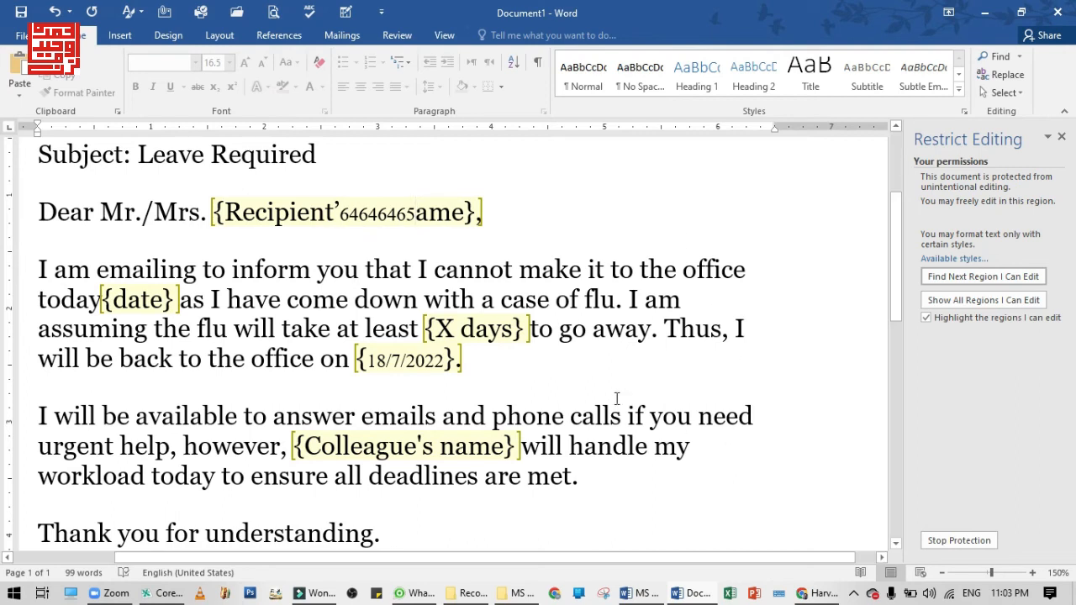
Delete the test digits 64646465 from the recipient's name placeholder
{"action": "key", "text": "BackSpace"}
{"action": "key", "text": "BackSpace"}
{"action": "key", "text": "BackSpace"}
{"action": "key", "text": "BackSpace"}
{"action": "key", "text": "BackSpace"}
{"action": "key", "text": "BackSpace"}
{"action": "key", "text": "BackSpace"}
{"action": "key", "text": "BackSpace"}
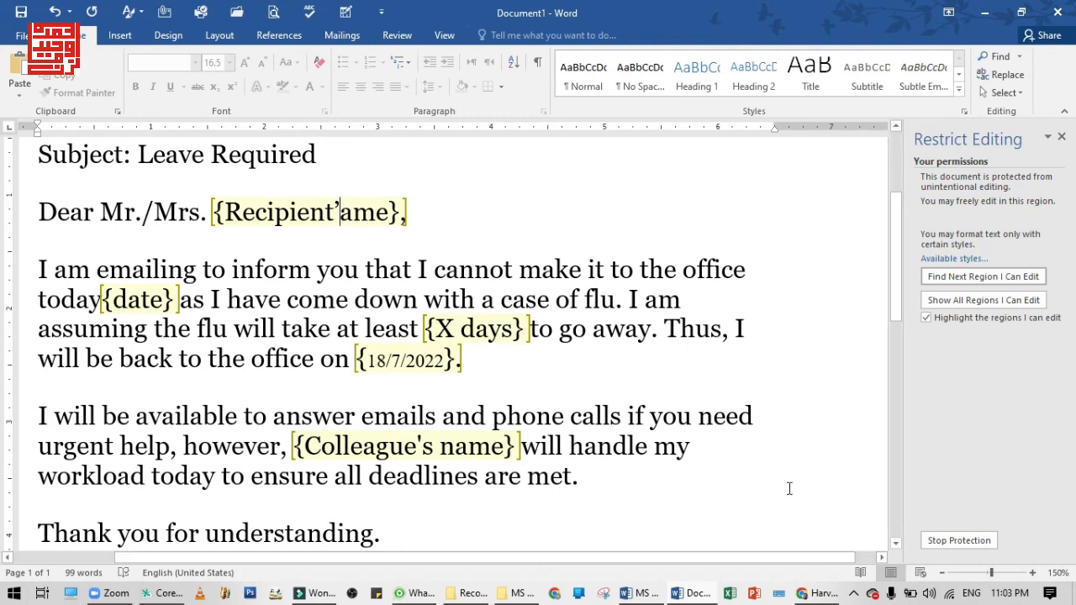
{"action": "left_click", "coordinate": [853, 593]}
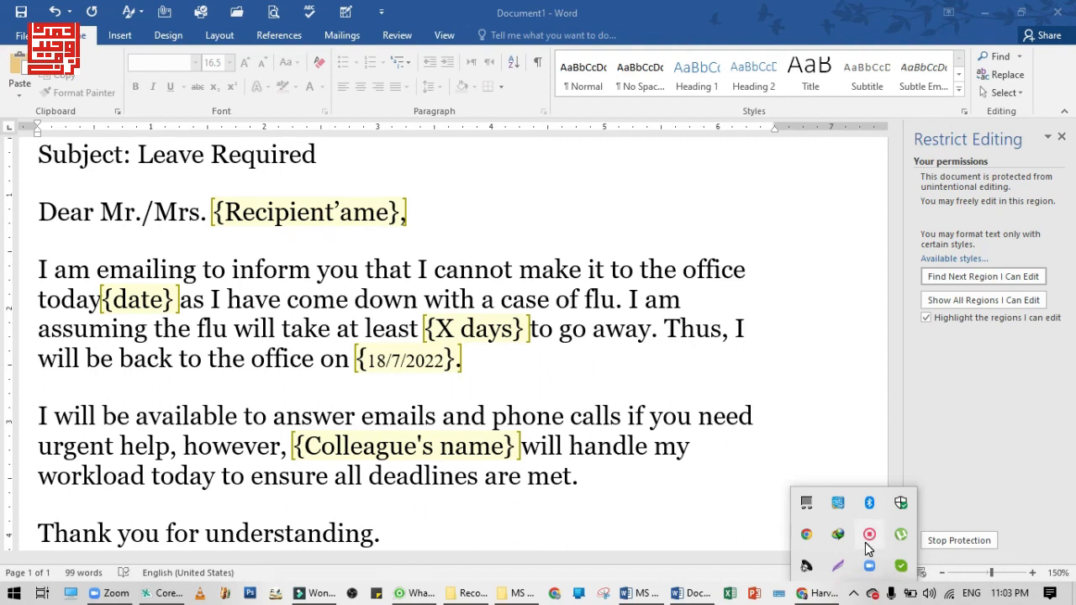